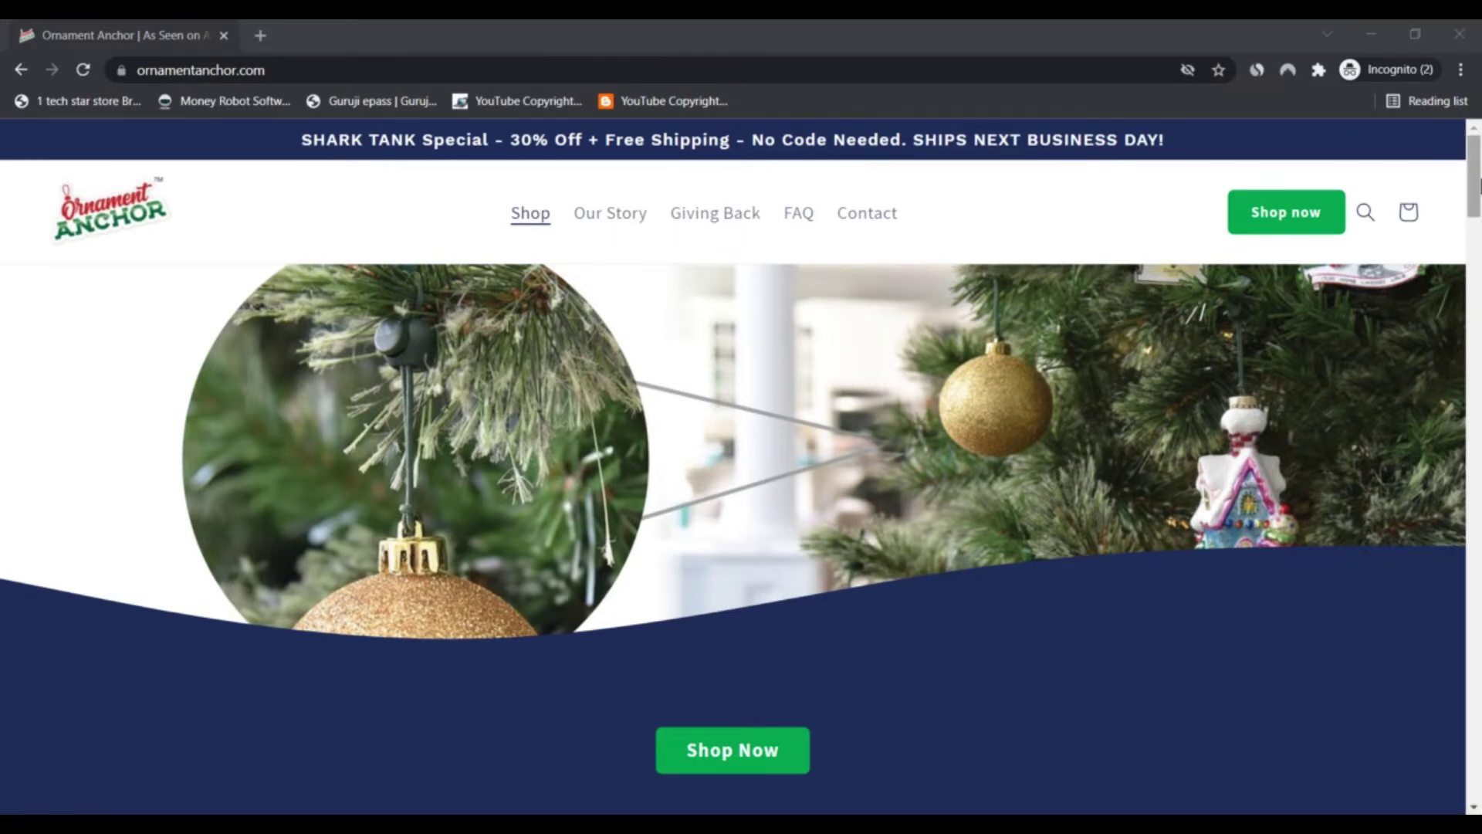
- Focus the browser and bring the Ornament Anchor Pack listing ($17.49) into view
left_click(1475, 175)
left_click_drag(1477, 174, 1478, 185)
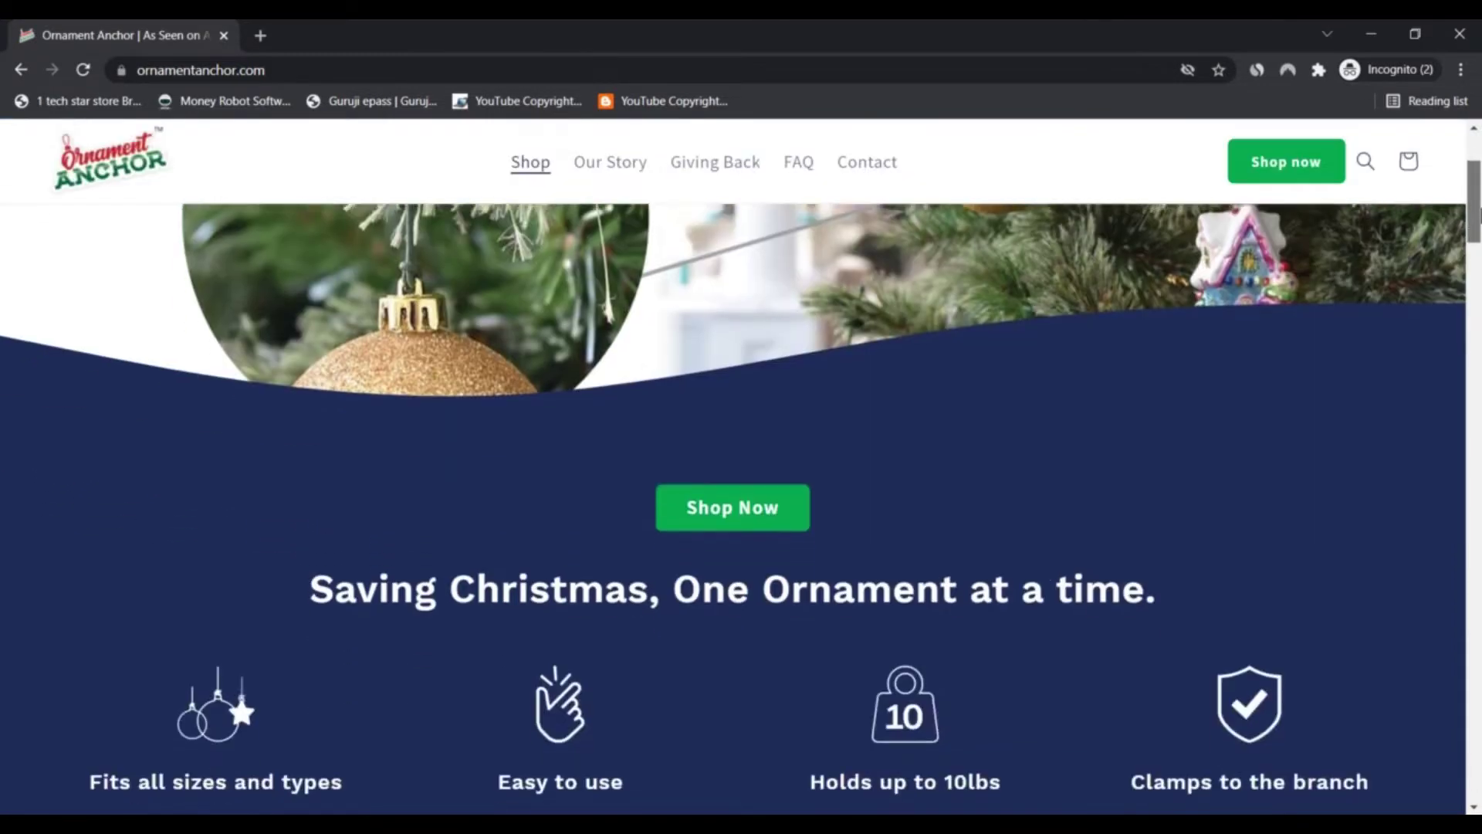
left_click_drag(1478, 186, 1480, 322)
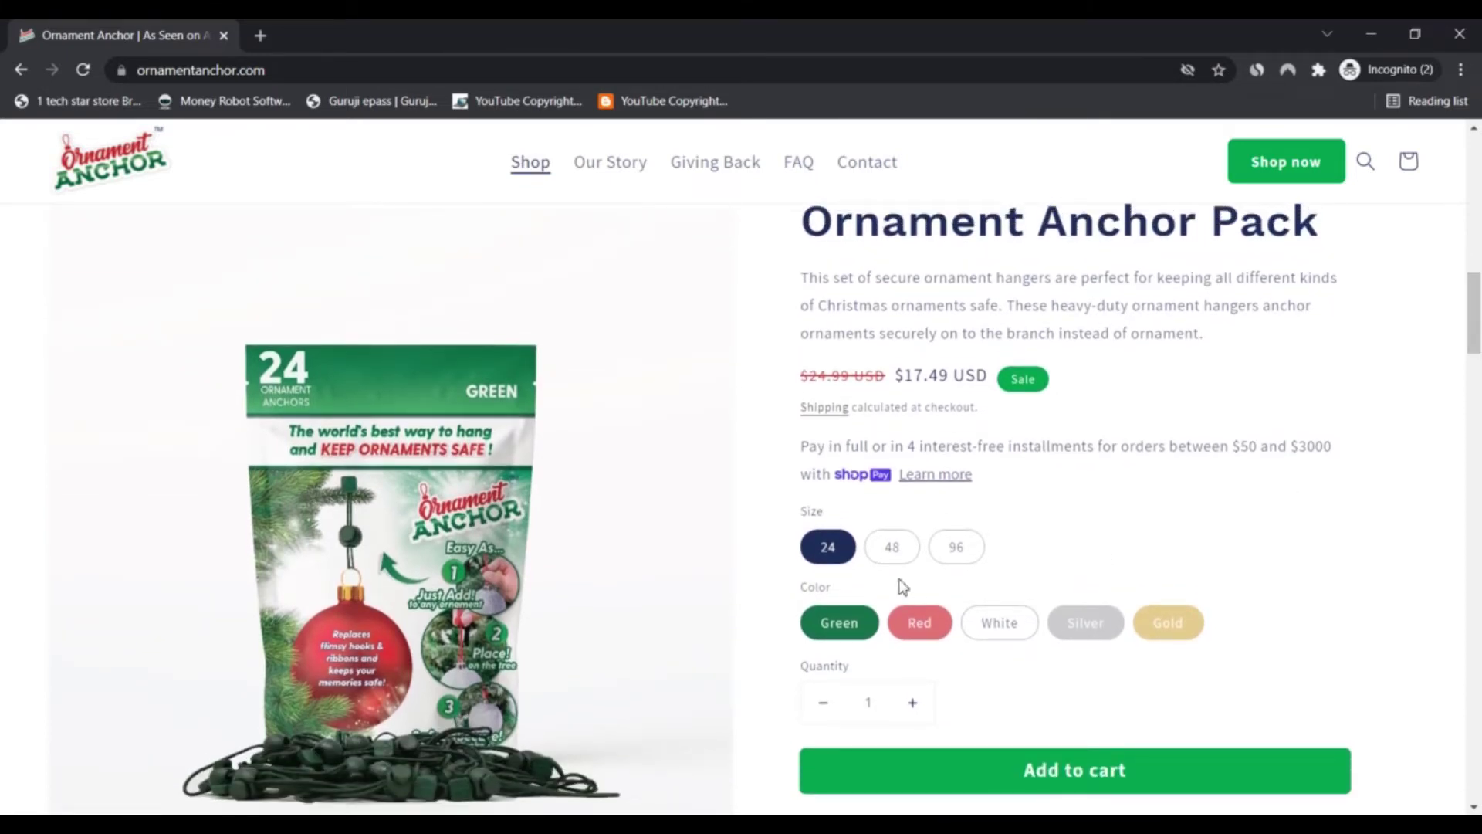
- Preview the pack in Red, White, Silver, Gold and Green
left_click(916, 626)
left_click(1006, 542)
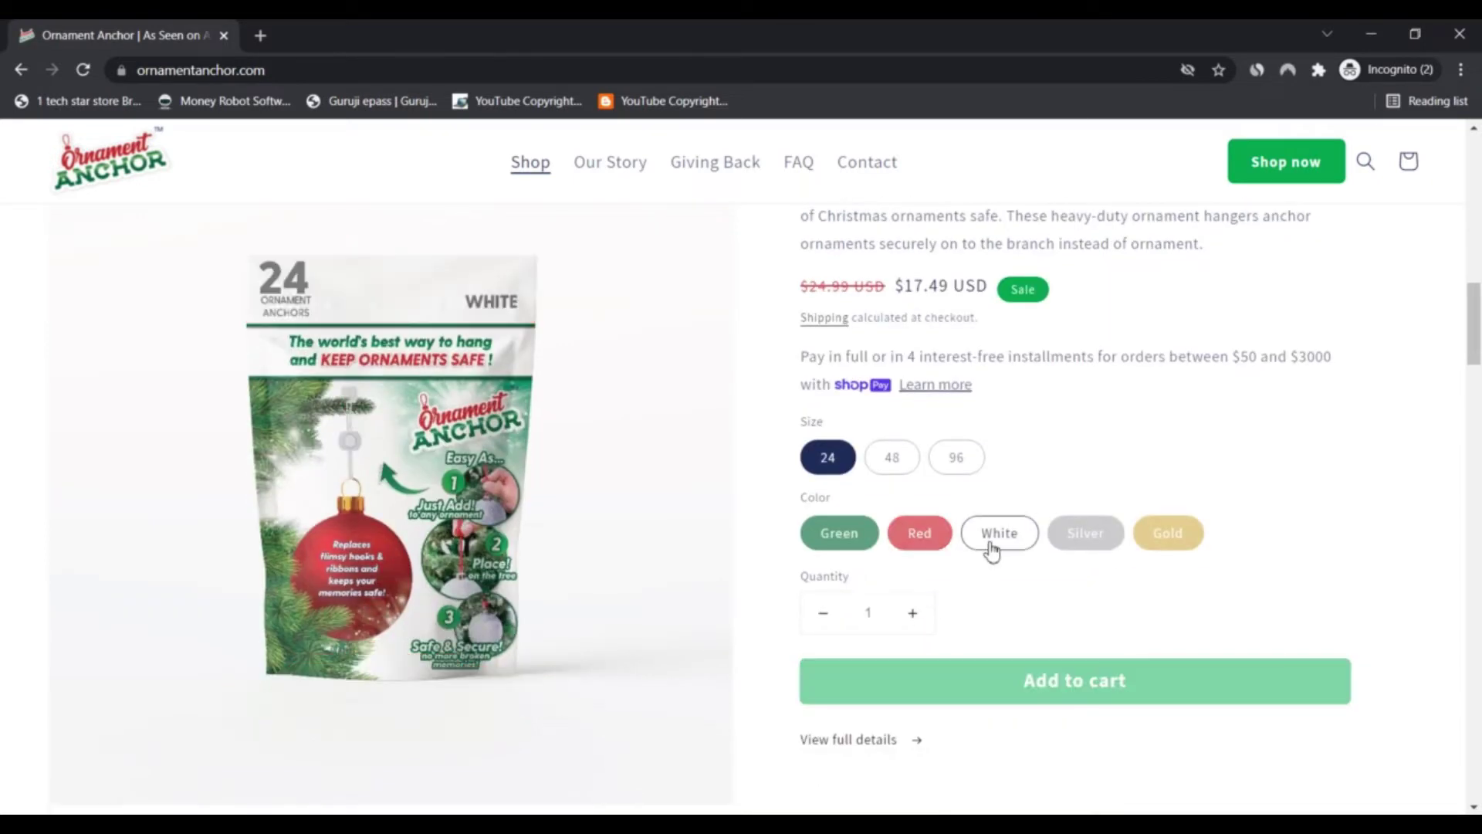
left_click(1071, 543)
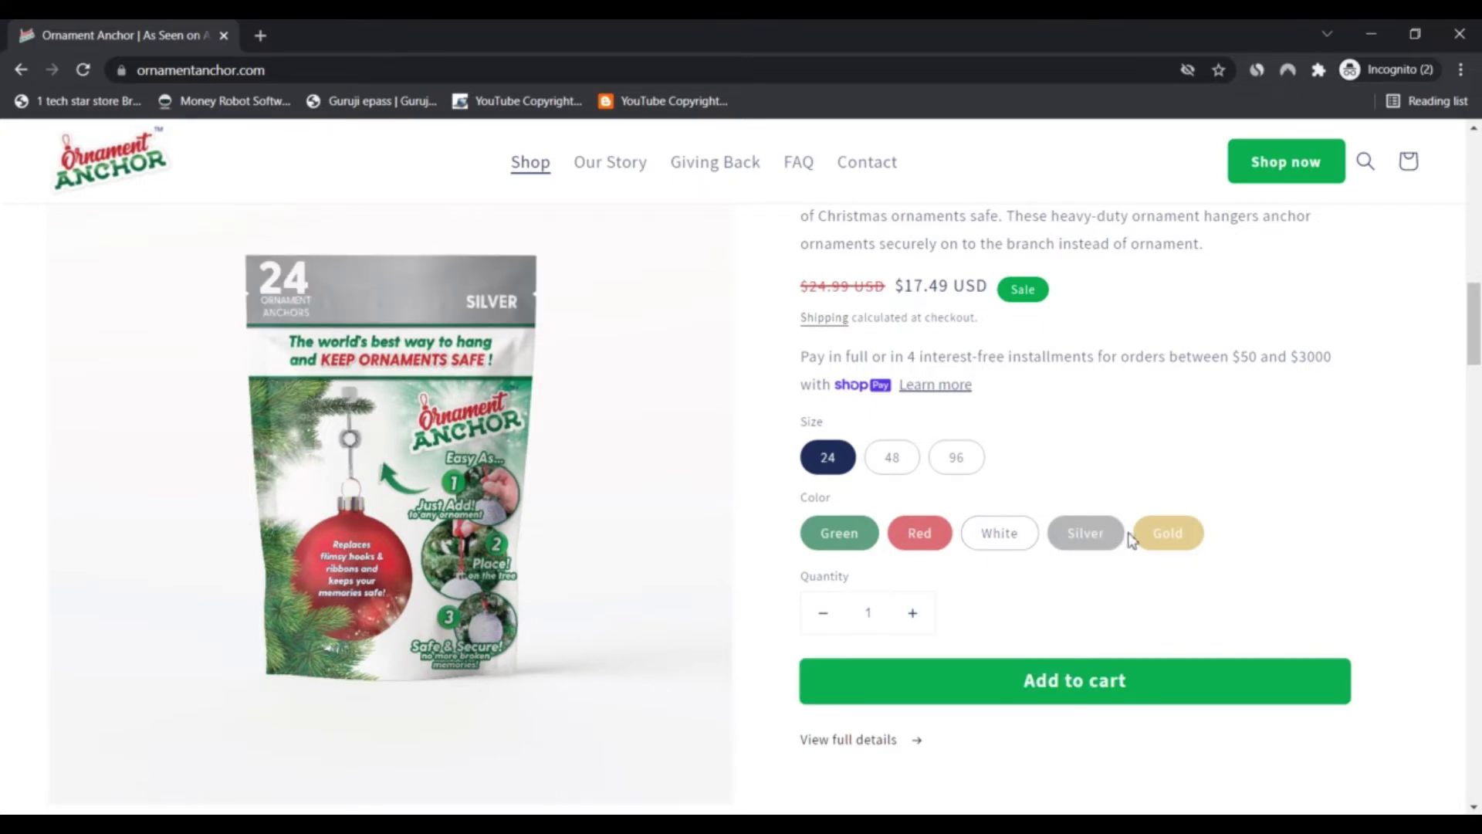
left_click(1167, 542)
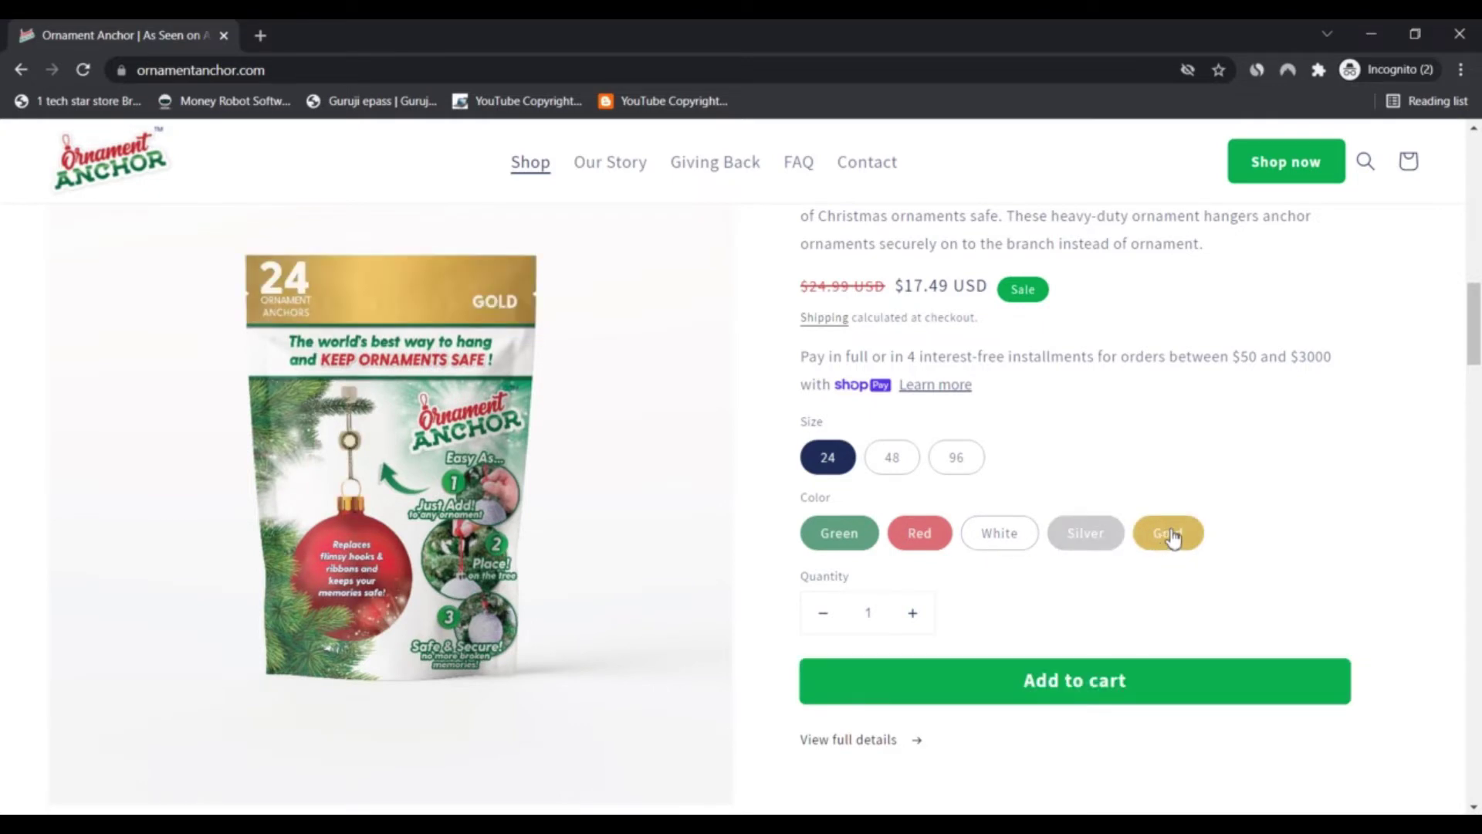
left_click(830, 535)
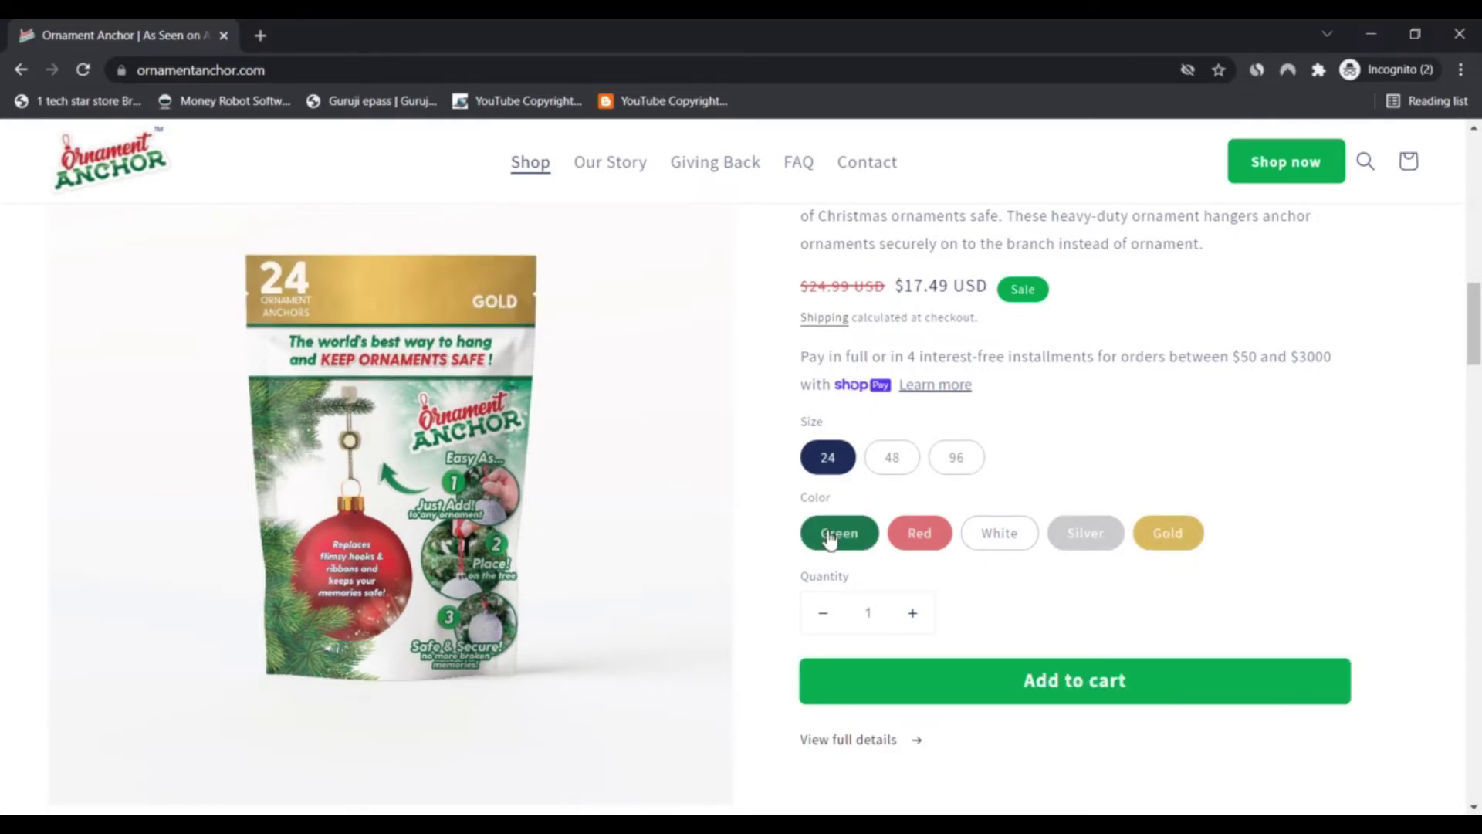
- Preview the 48 and 96 sizes, then select the 24-anchor Red pack
left_click(890, 462)
left_click(948, 466)
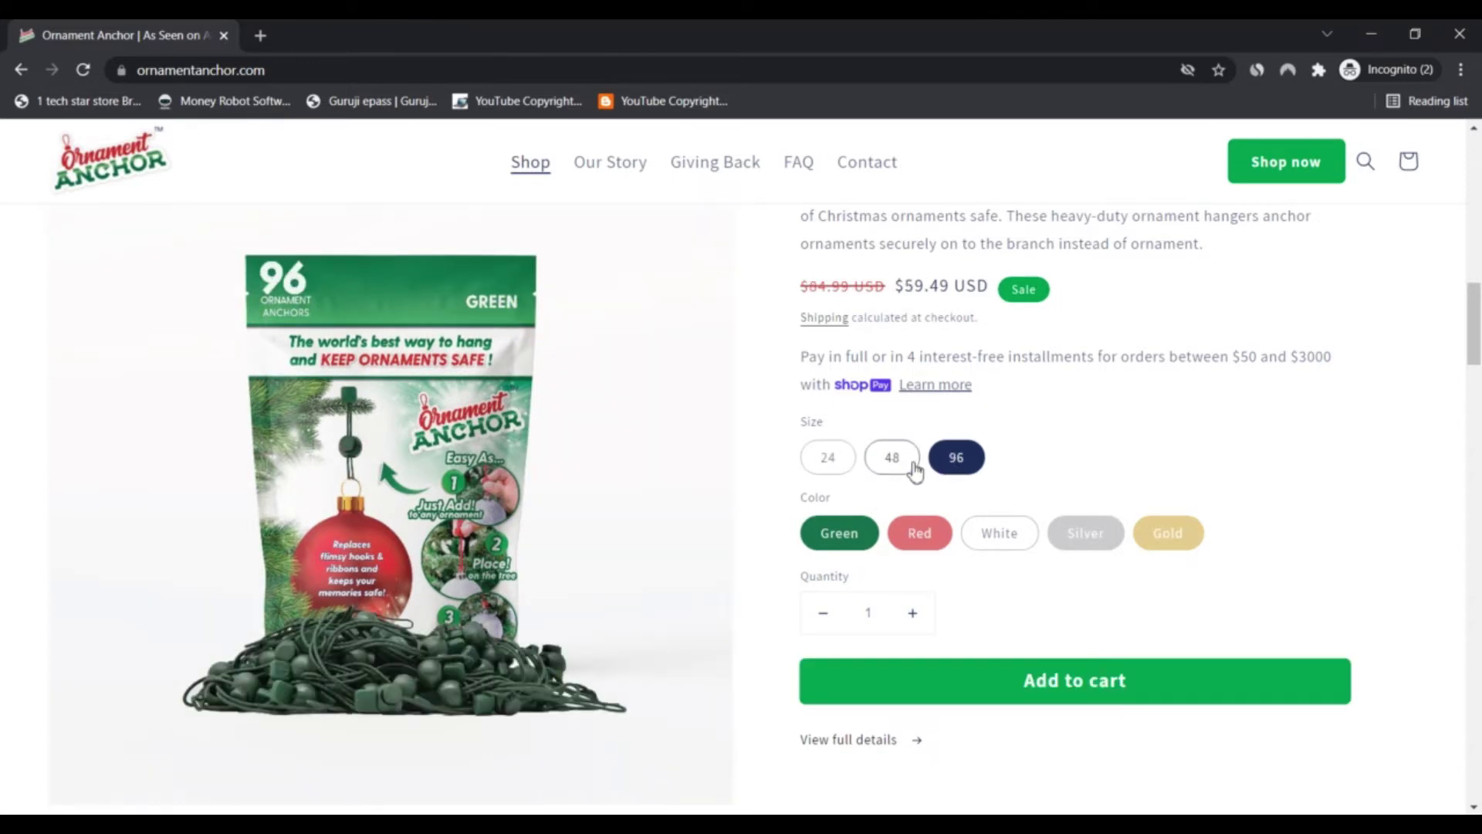
left_click(843, 470)
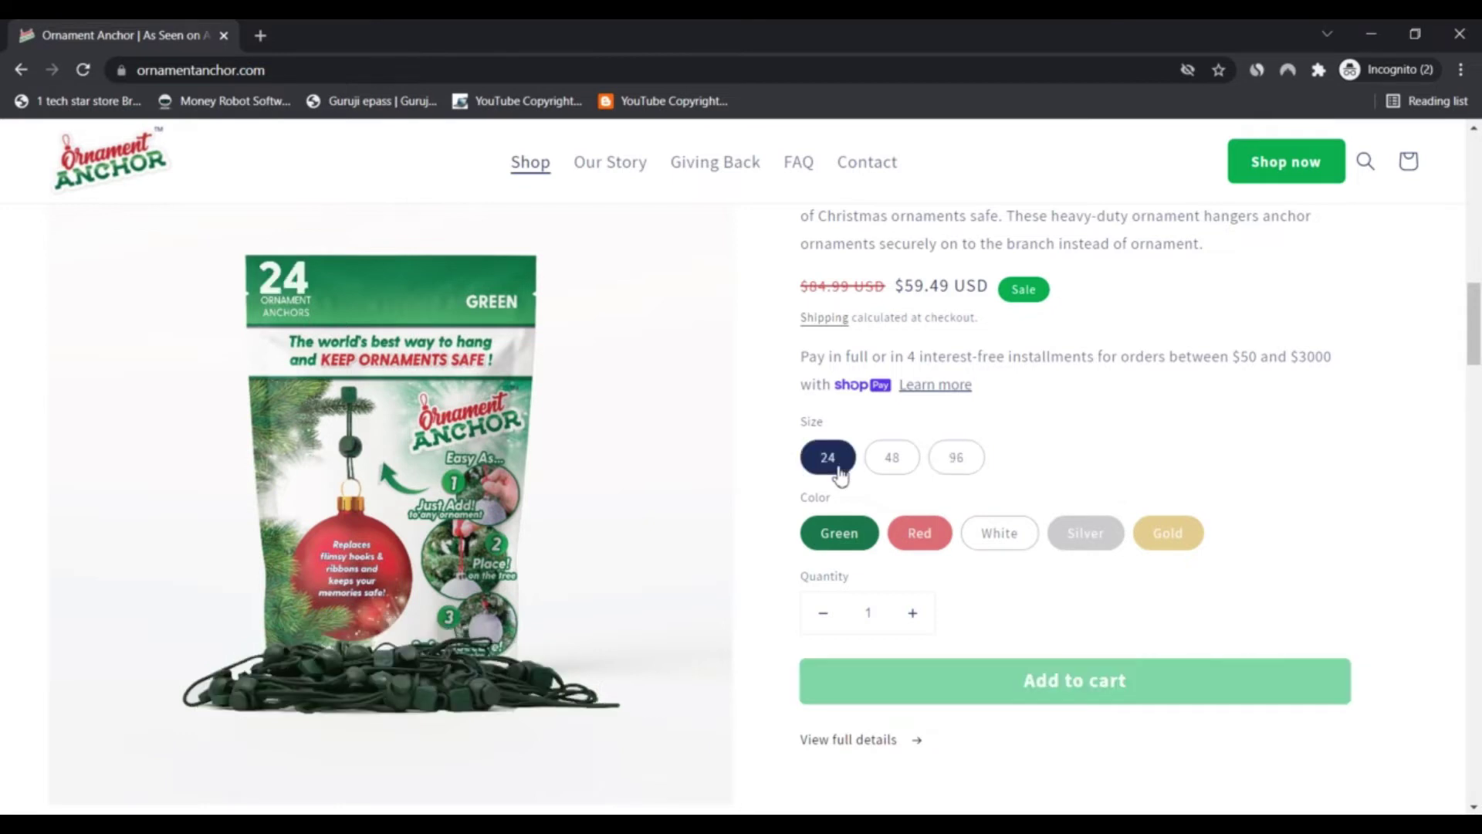
left_click(906, 532)
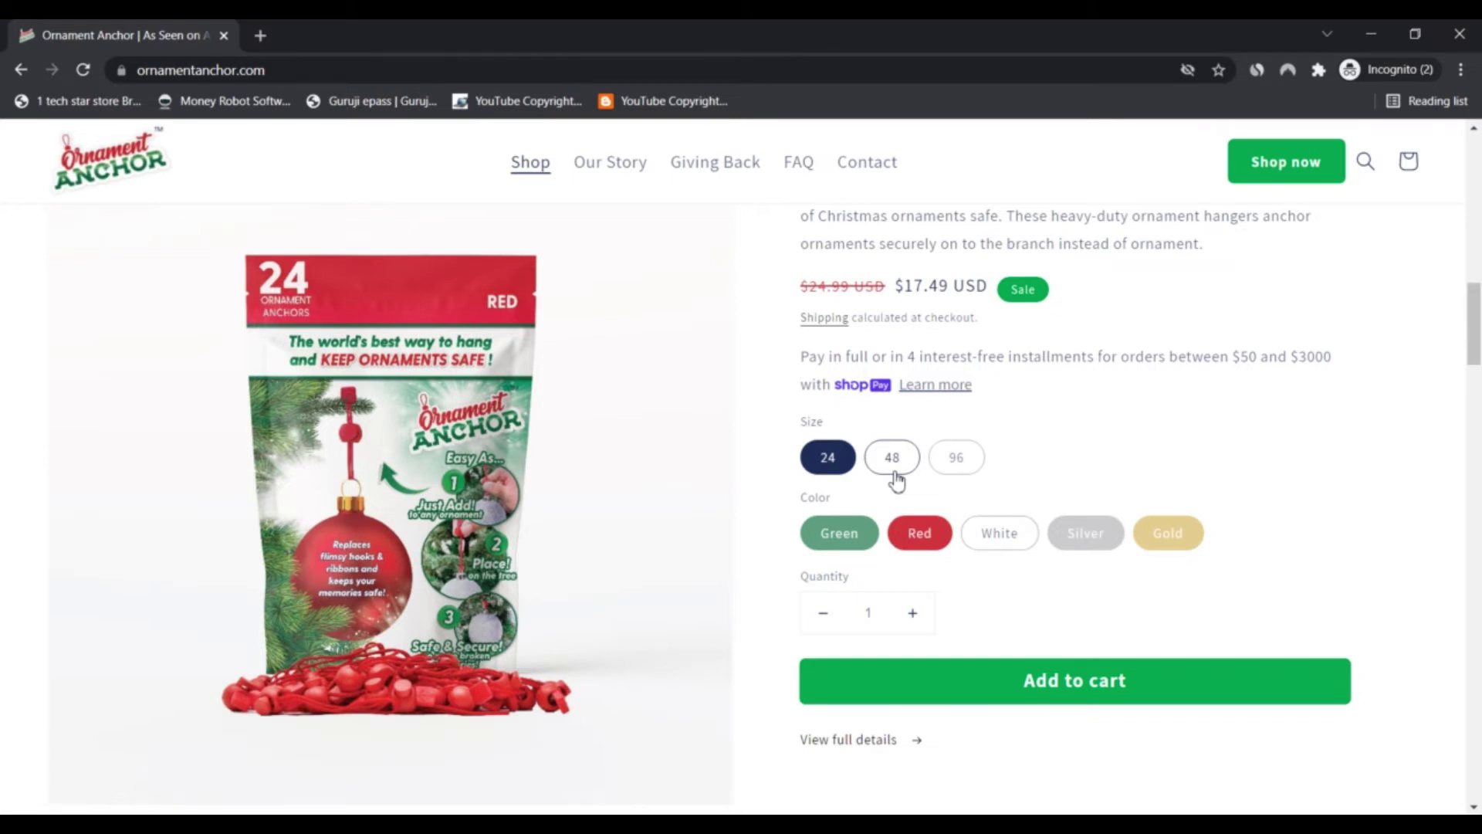
left_click_drag(1477, 342, 1476, 376)
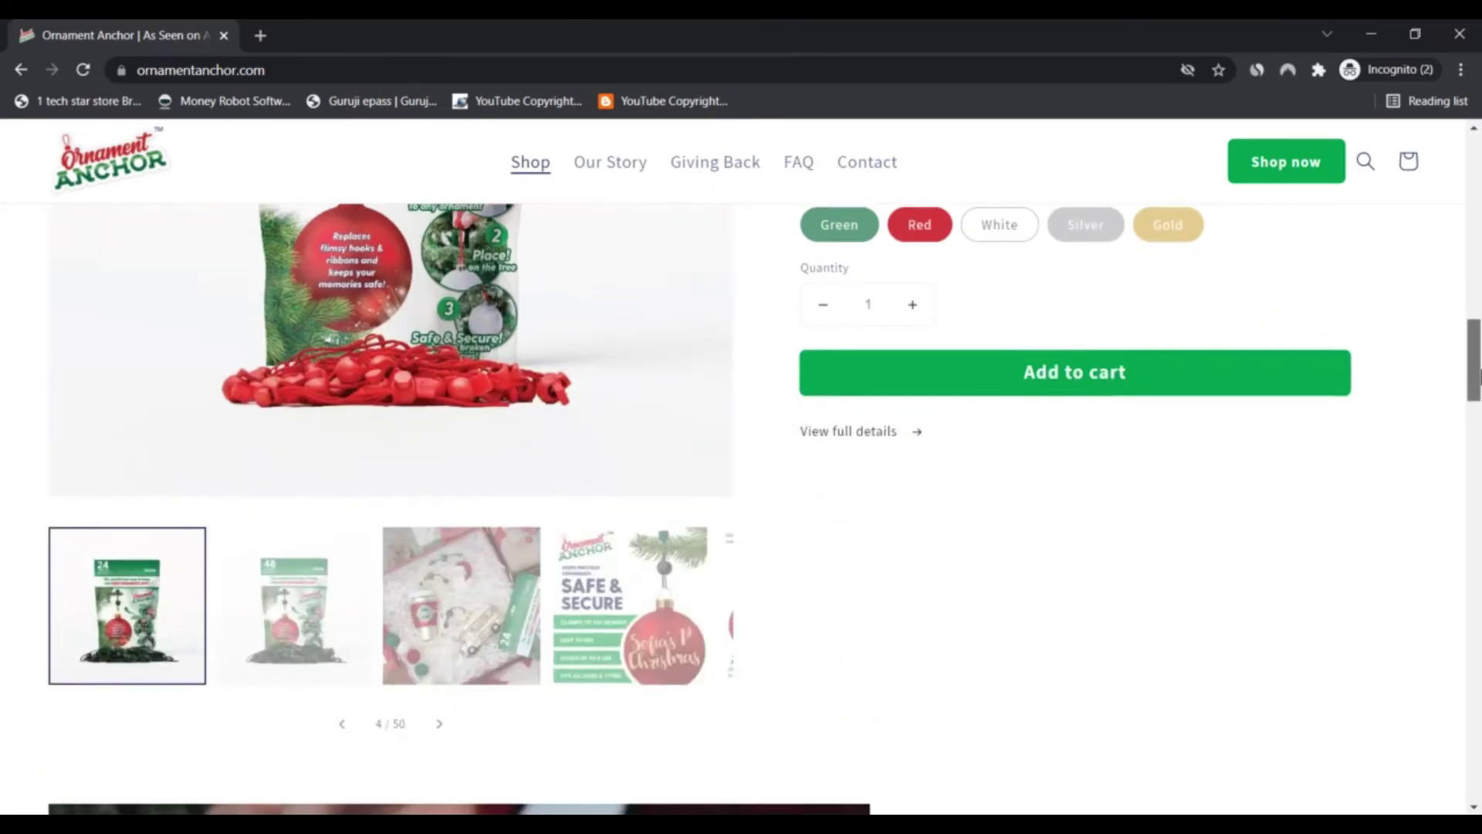
scroll(560, 683, "up", 1)
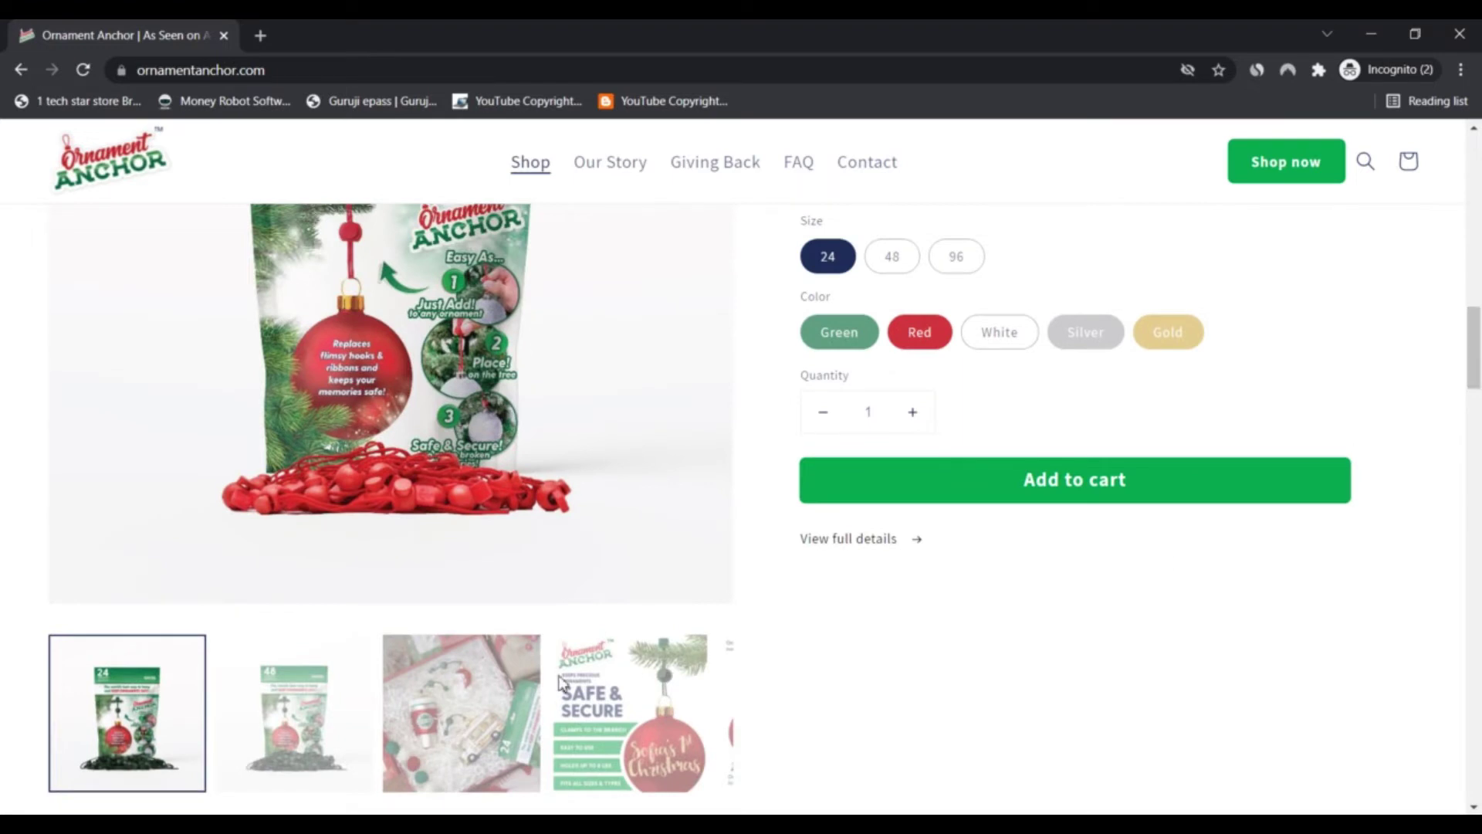
- View gallery images two through five, ending on the anchor-versus-hooks comparison
left_click(312, 693)
left_click(438, 704)
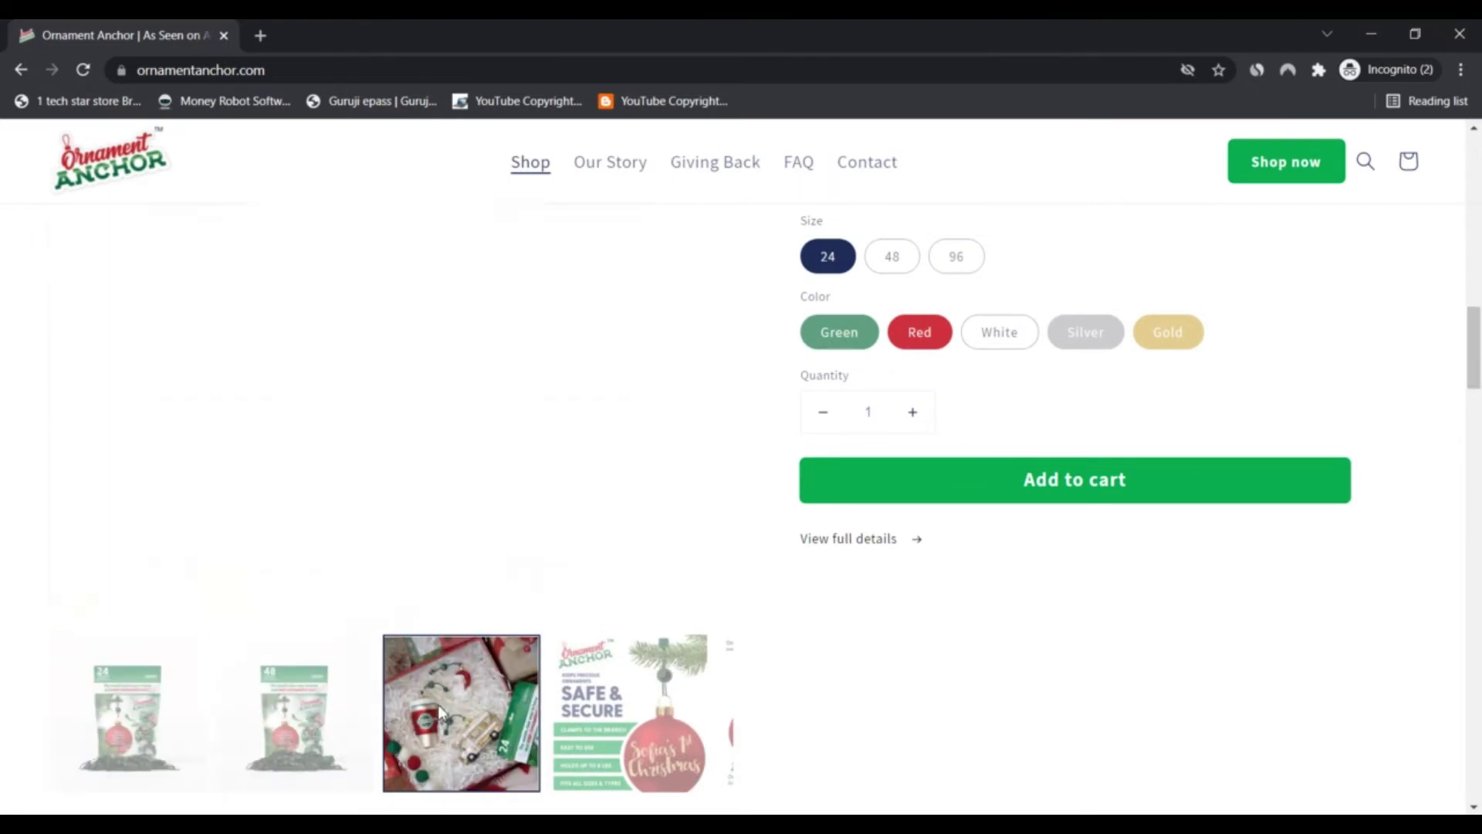
left_click(596, 721)
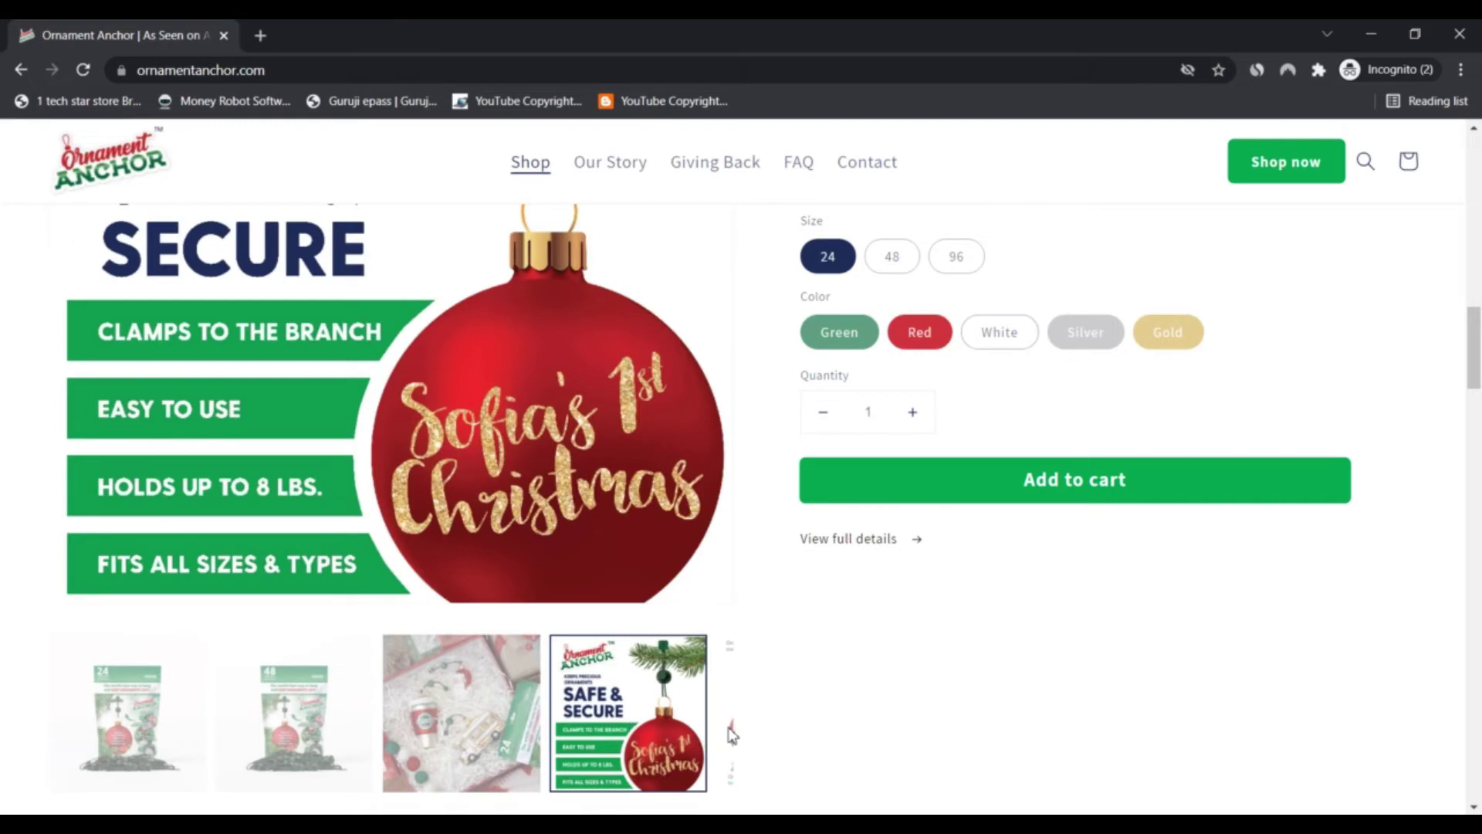
left_click(731, 734)
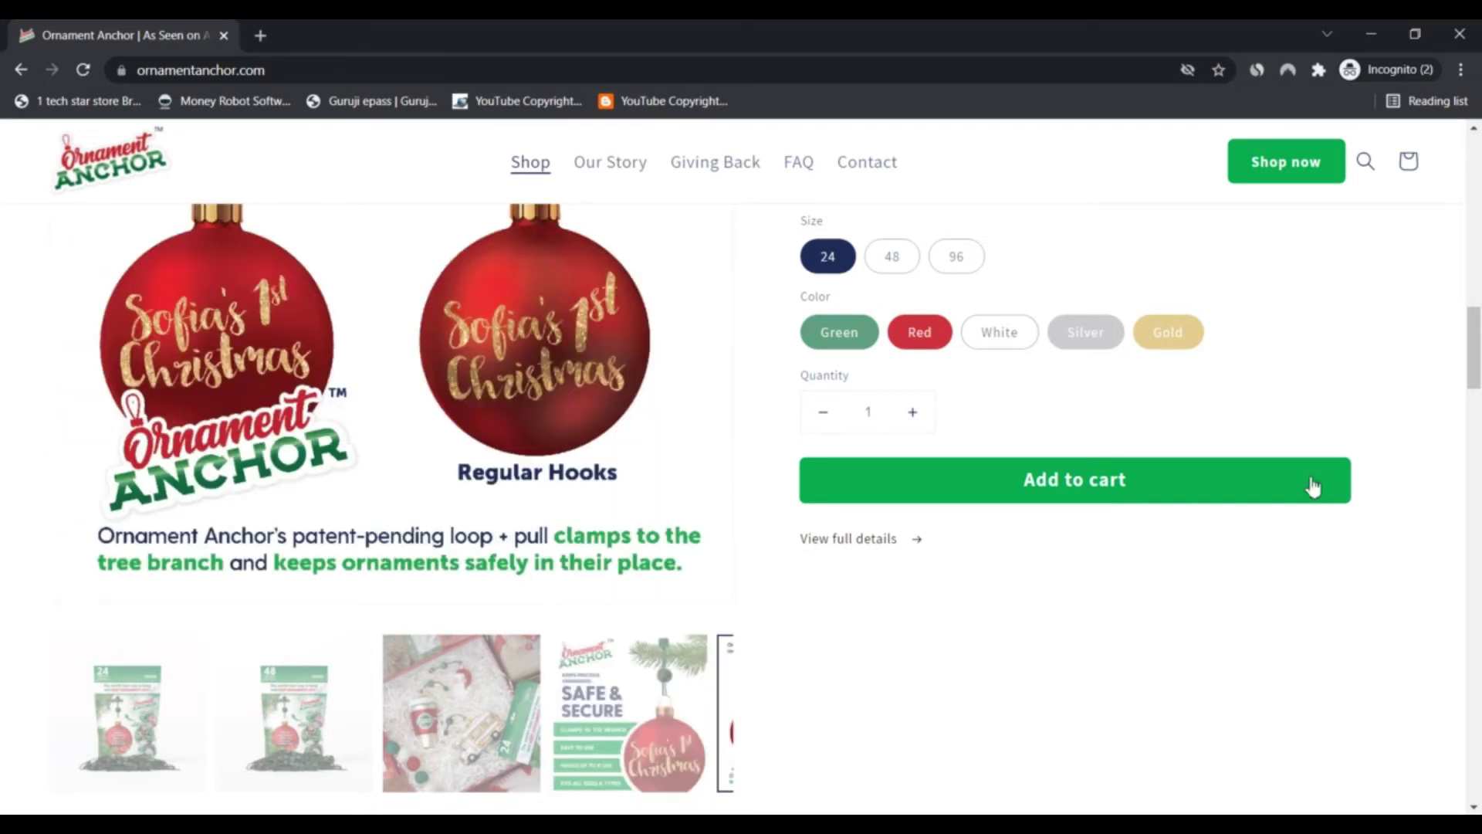
scroll(1477, 349, "up", 1)
left_click_drag(1479, 348, 1476, 326)
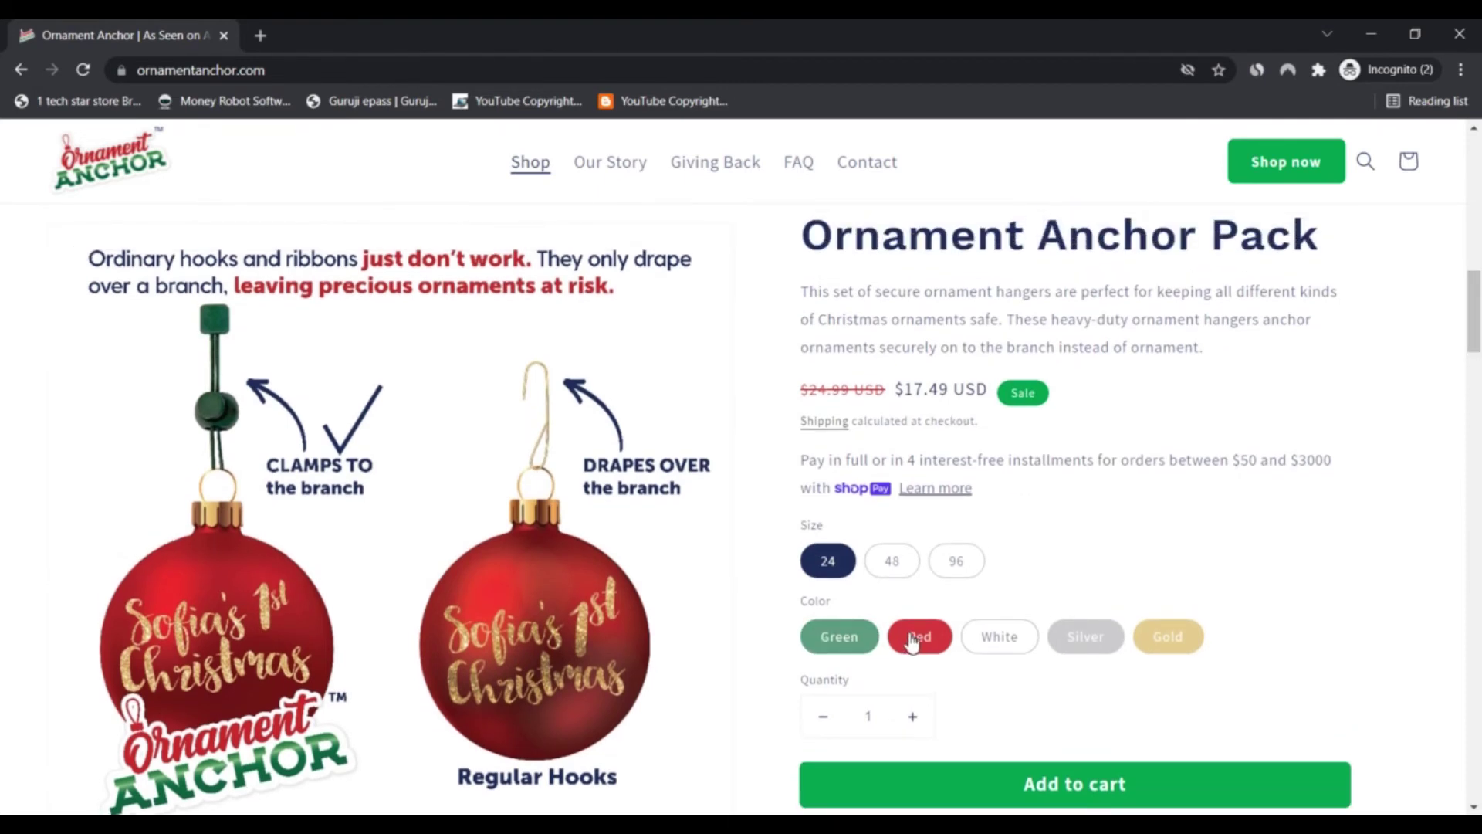
- Switch the pack image to Green, then back to Red
left_click(837, 640)
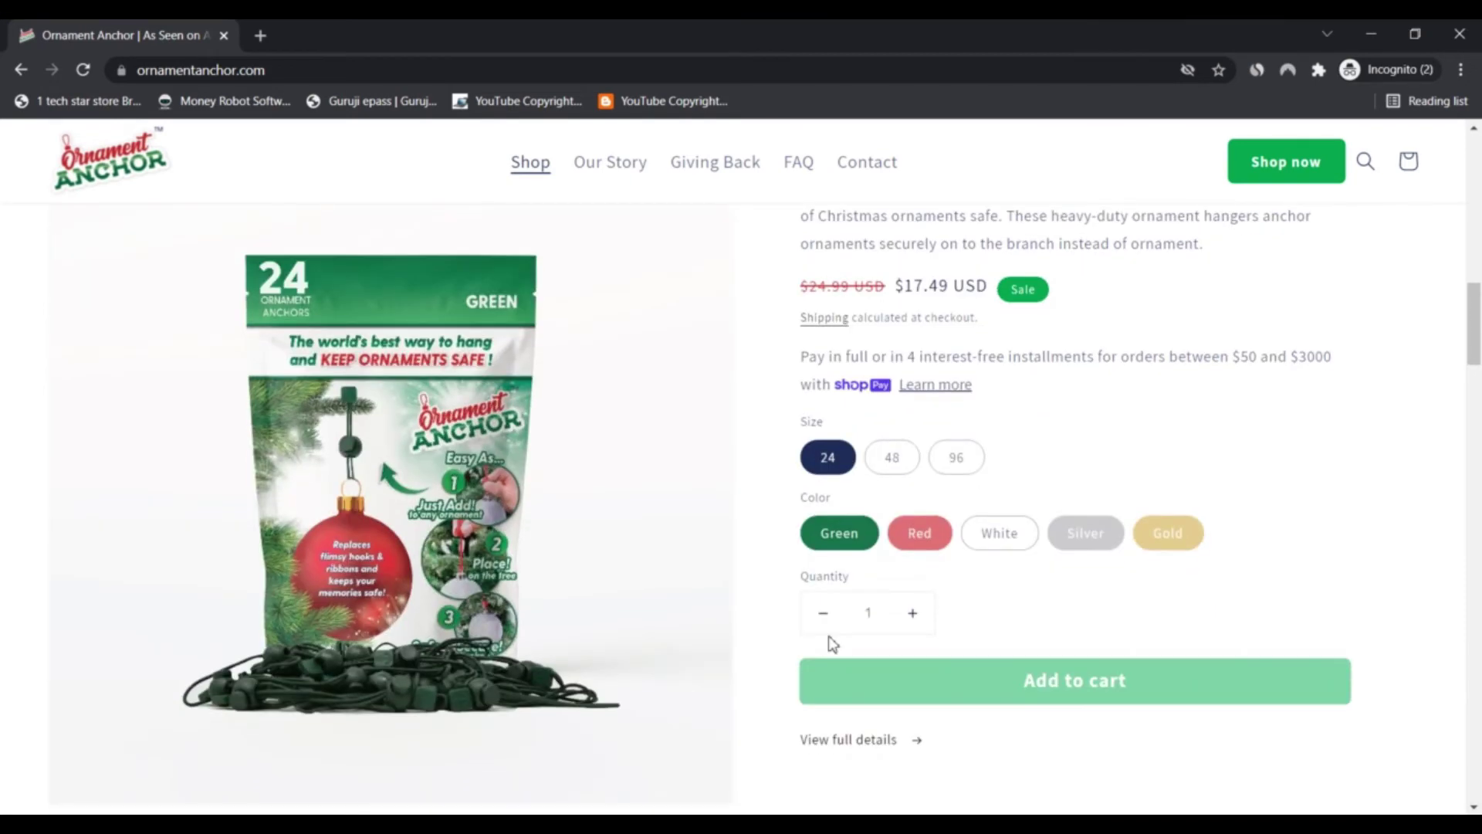
left_click(922, 547)
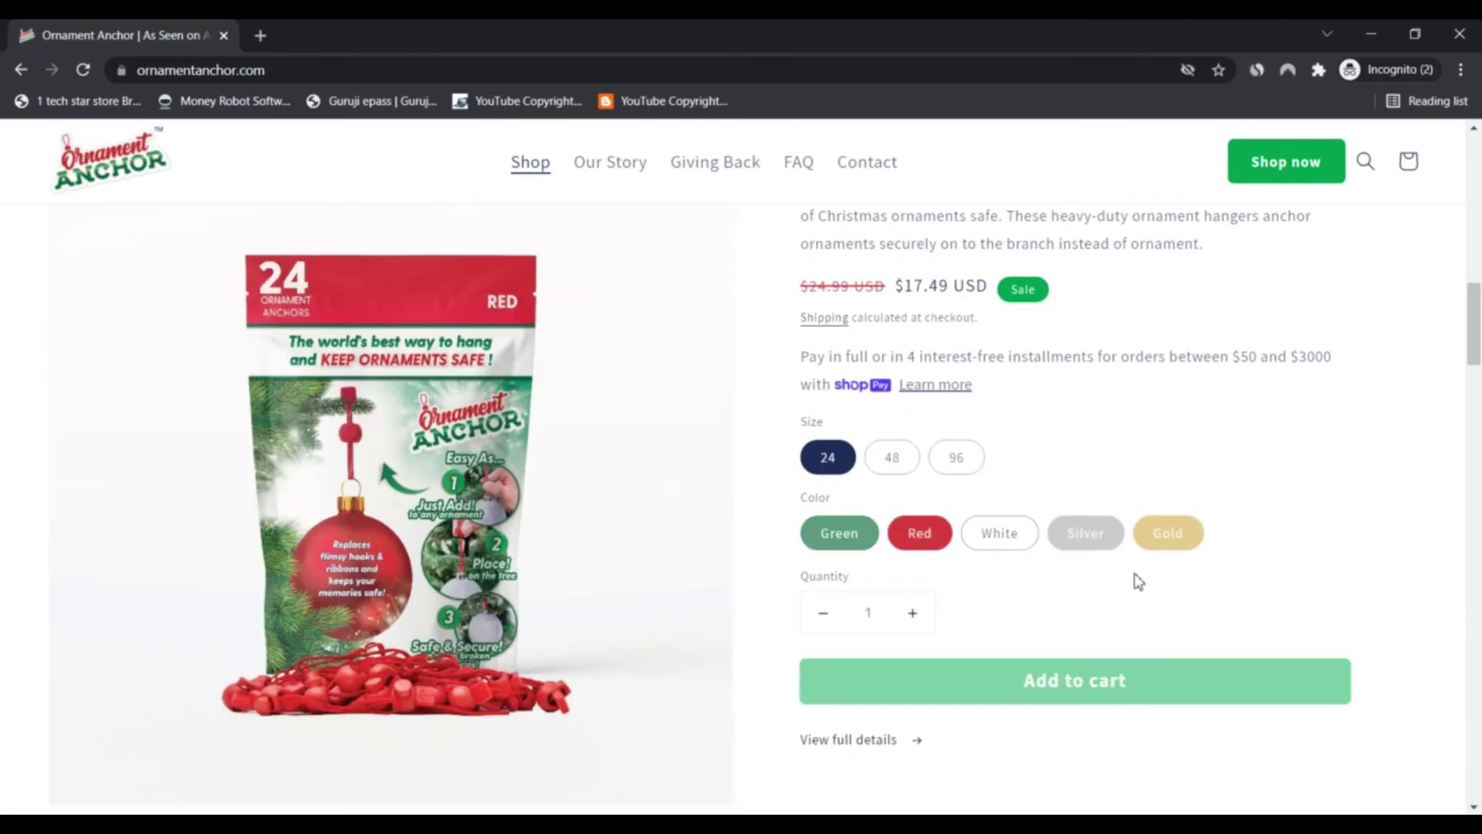